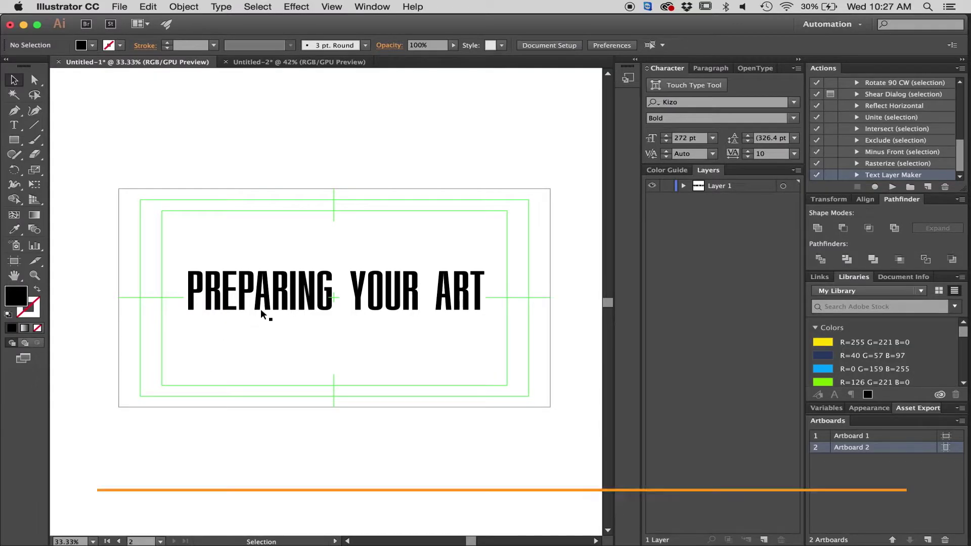
- Select the 'PREPARING YOUR ART' heading (Kizo Bold, 272 pt) and open the Type menu
click(261, 314)
click(233, 7)
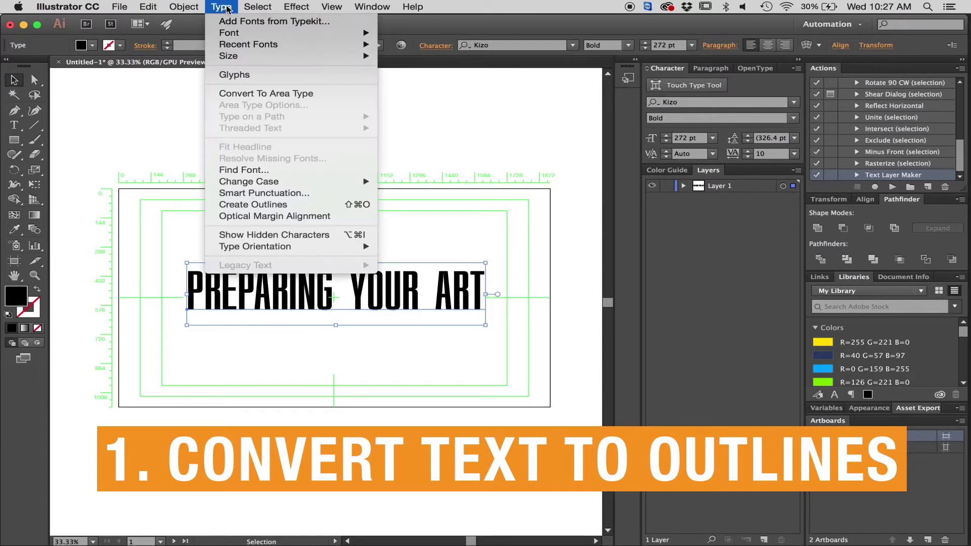
- Outline and ungroup the PREPARING YOUR ART letters, then select Layer 1 and open the Layers menu
click(240, 203)
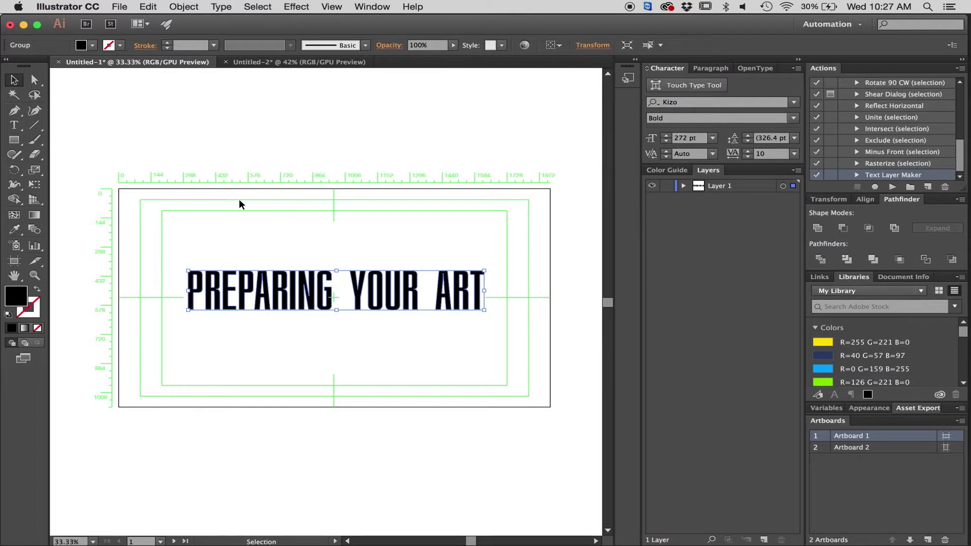
click(191, 7)
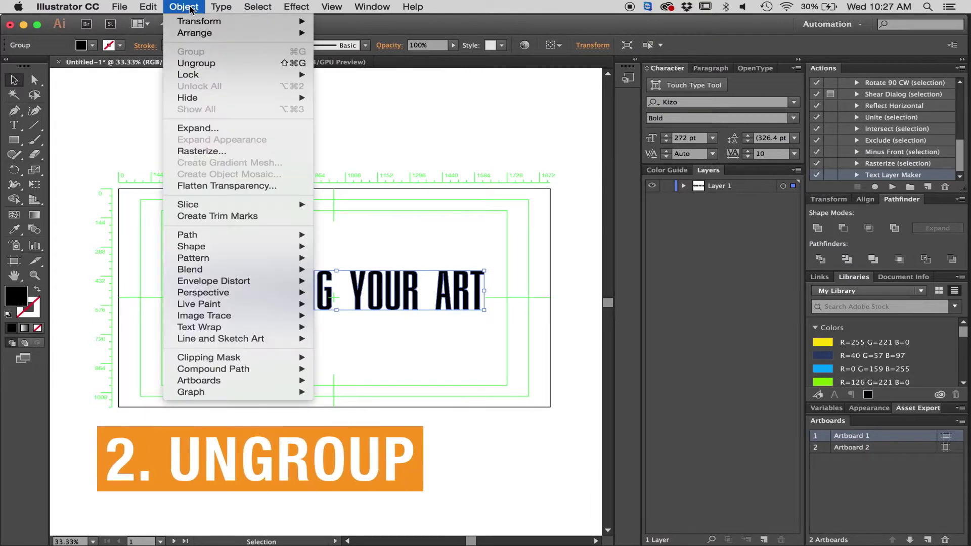
click(204, 64)
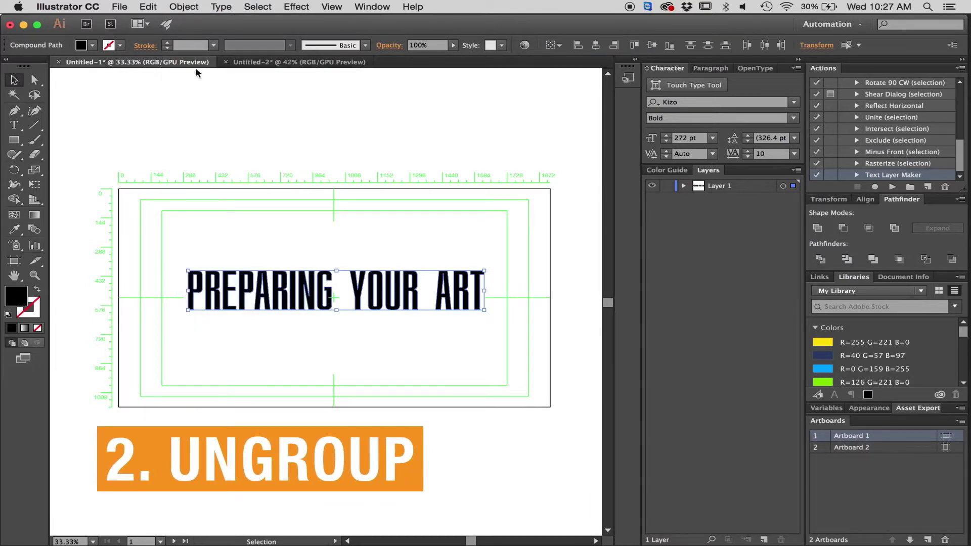
click(697, 189)
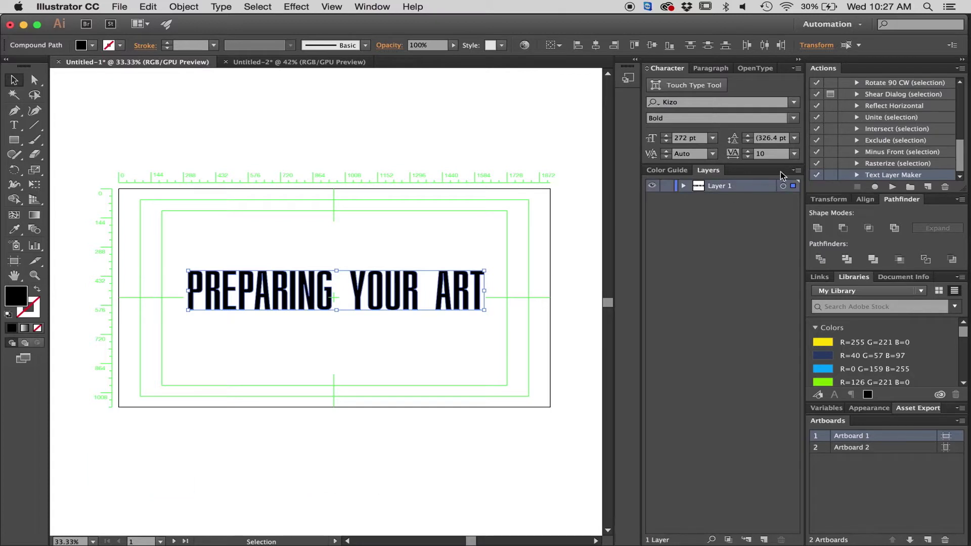
click(797, 170)
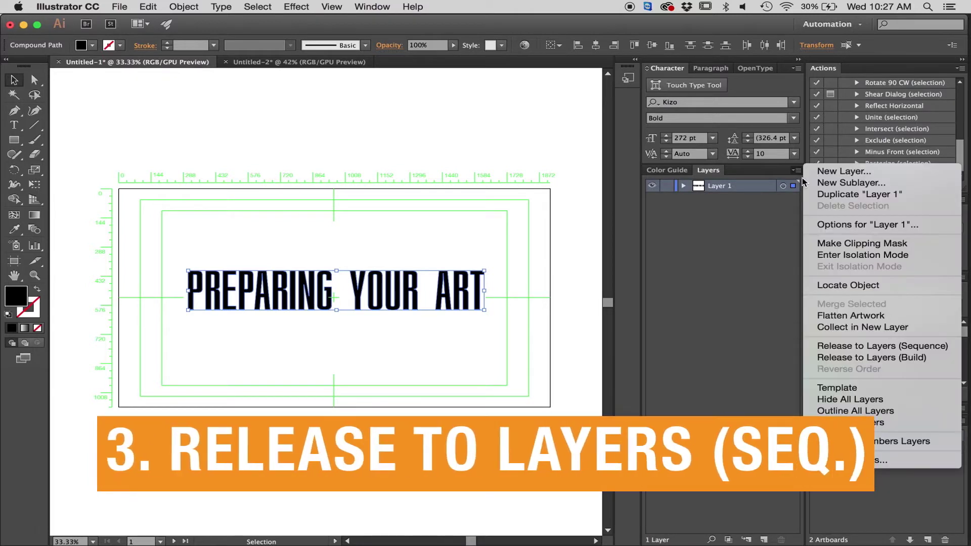
- Release the letters to layers in sequence and reverse the sublayers' stacking order
click(842, 348)
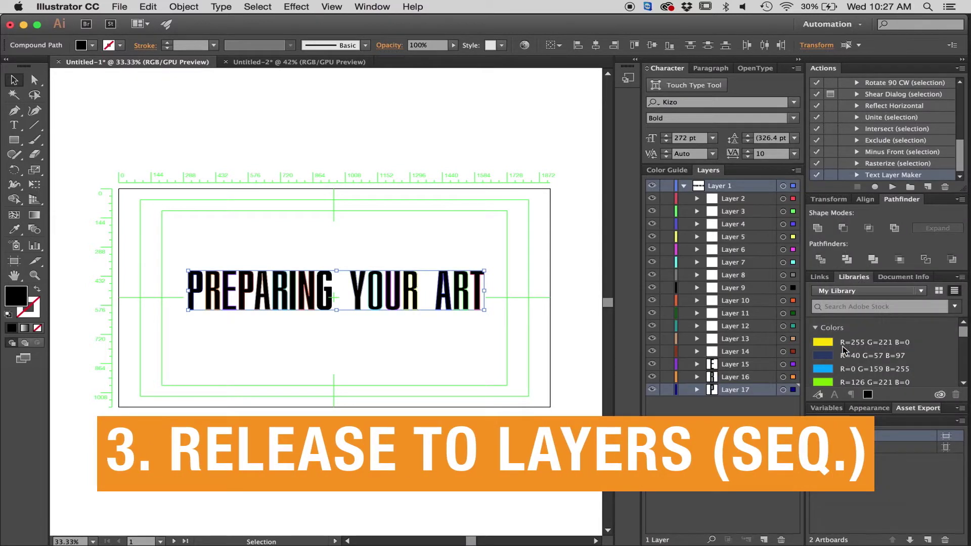
shift+click(733, 198)
click(797, 170)
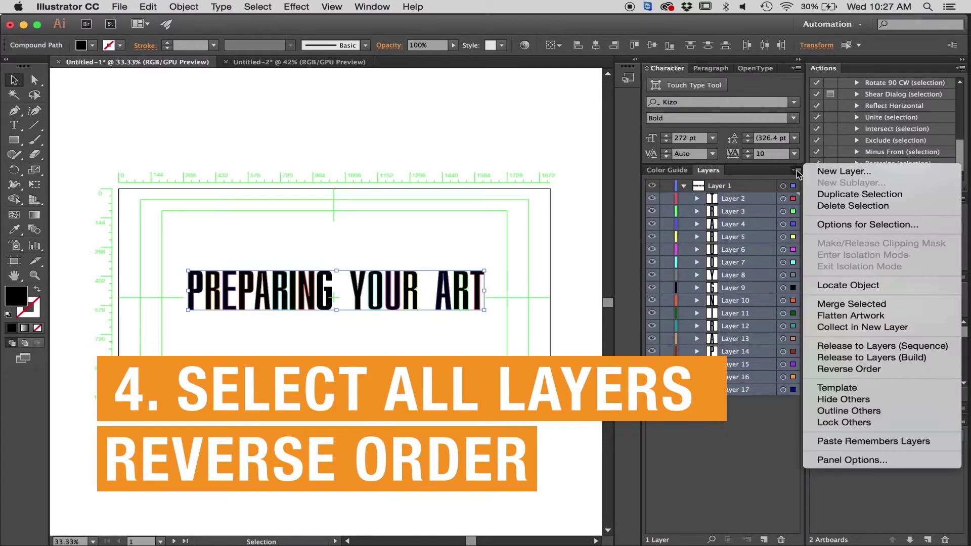
click(840, 369)
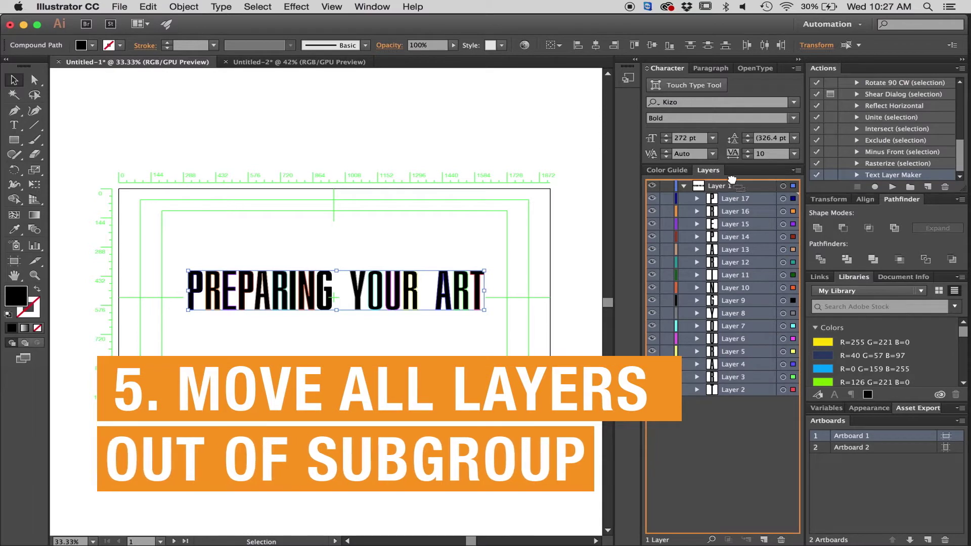
- Move the letter layers out of Layer 1 to top level and delete the empty Layer 1
drag(734, 181, 734, 183)
drag(697, 393, 781, 539)
click(121, 6)
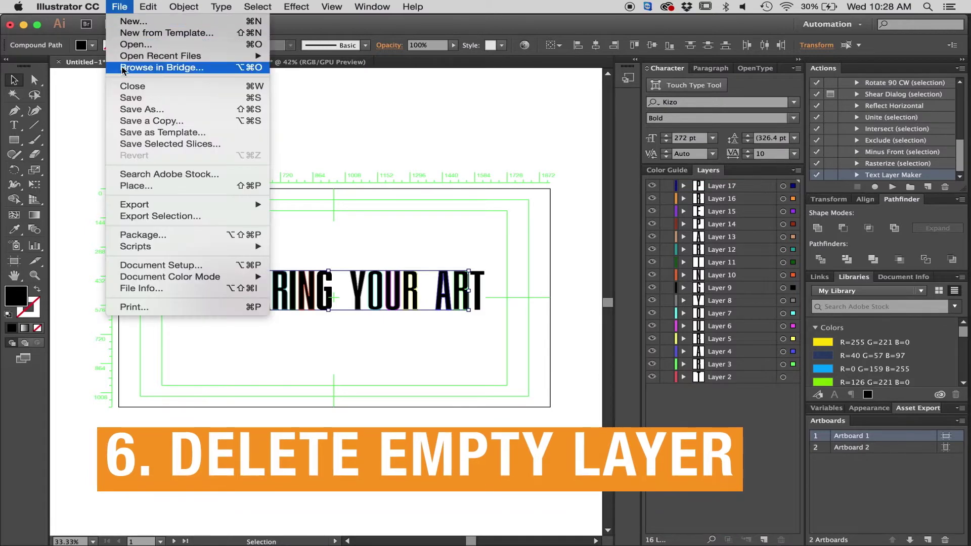
- Save the per-letter file under the new name Prep.ai
click(124, 110)
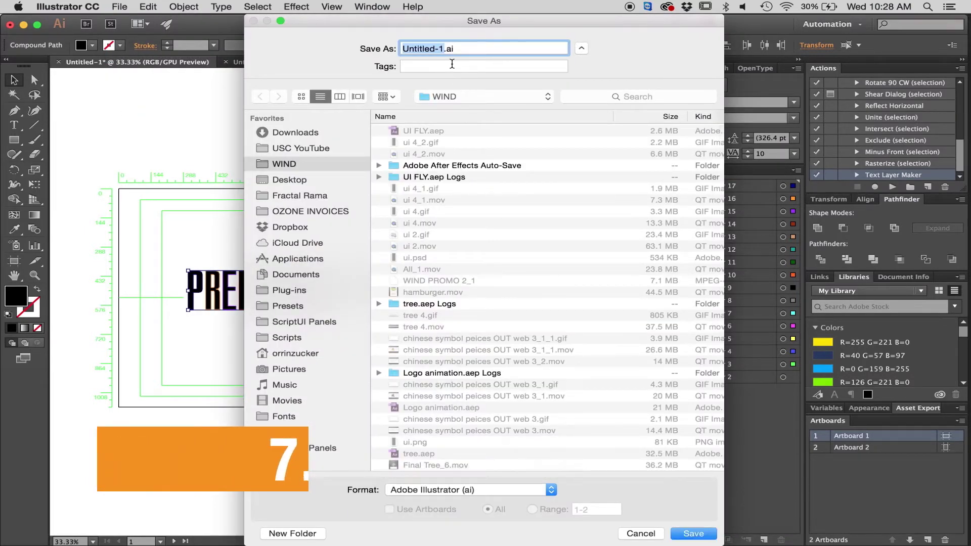
text(Pr)
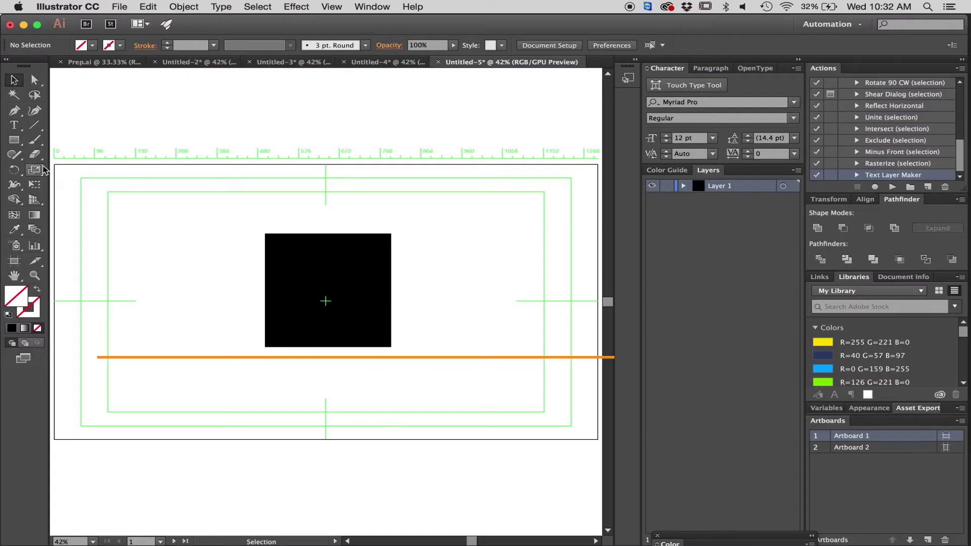
- Draw two pen cut lines across the black square and split it with Pathfinder Divide
click(14, 111)
click(316, 205)
click(409, 292)
click(233, 256)
click(410, 317)
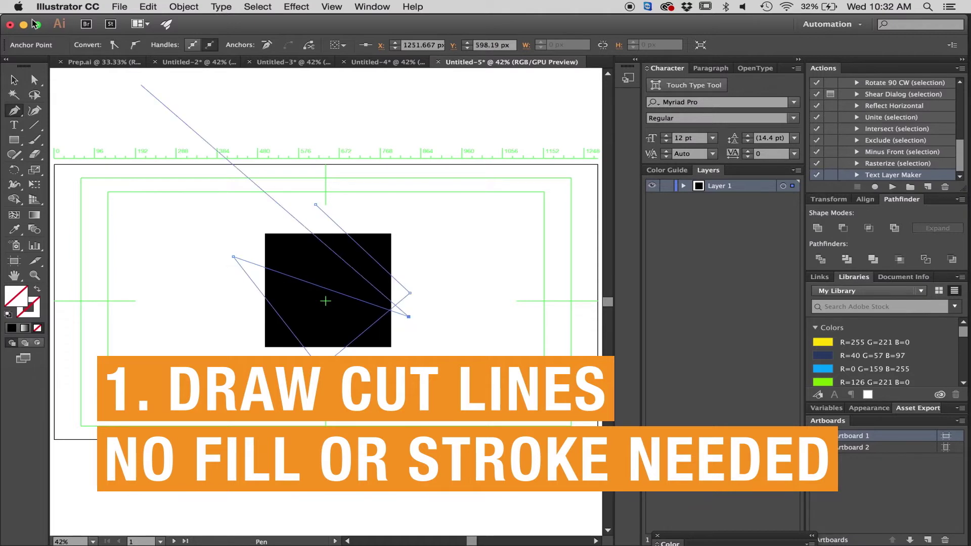
click(14, 80)
drag(433, 402, 221, 195)
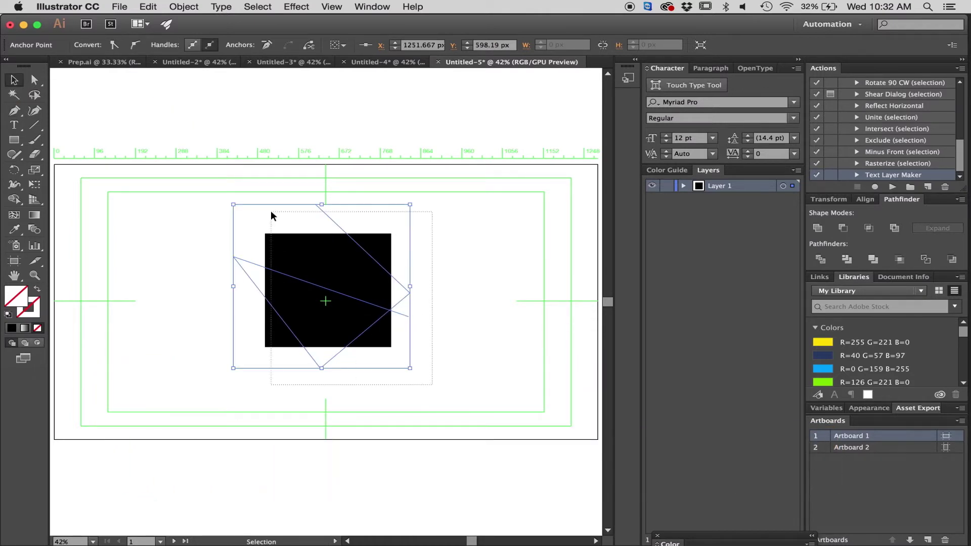
click(820, 259)
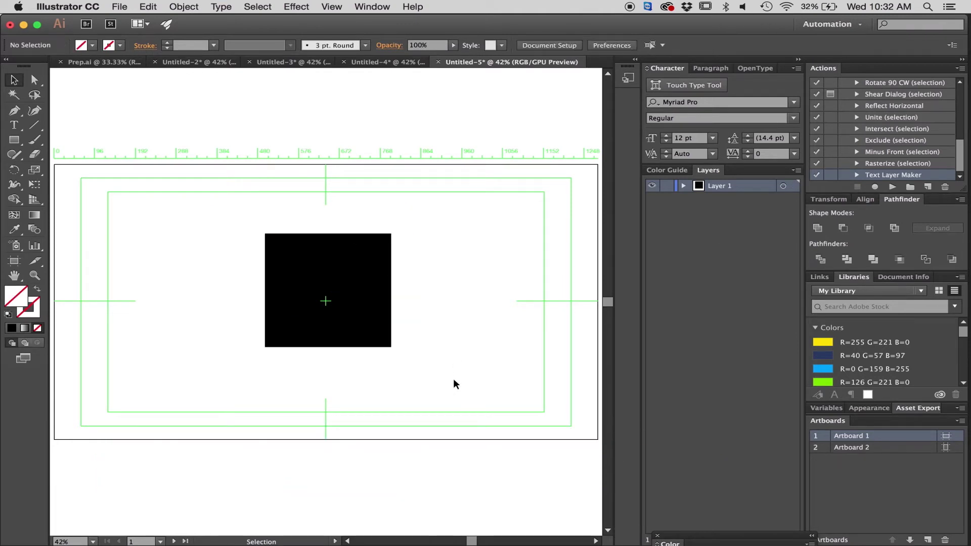
- Ungroup the square's pieces and release each onto its own top-level layer
click(184, 6)
click(191, 62)
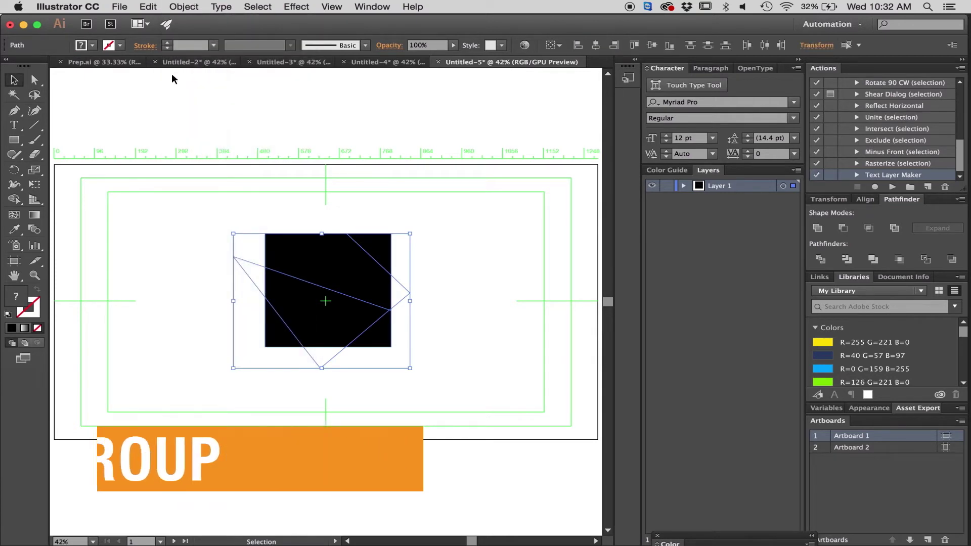
click(797, 170)
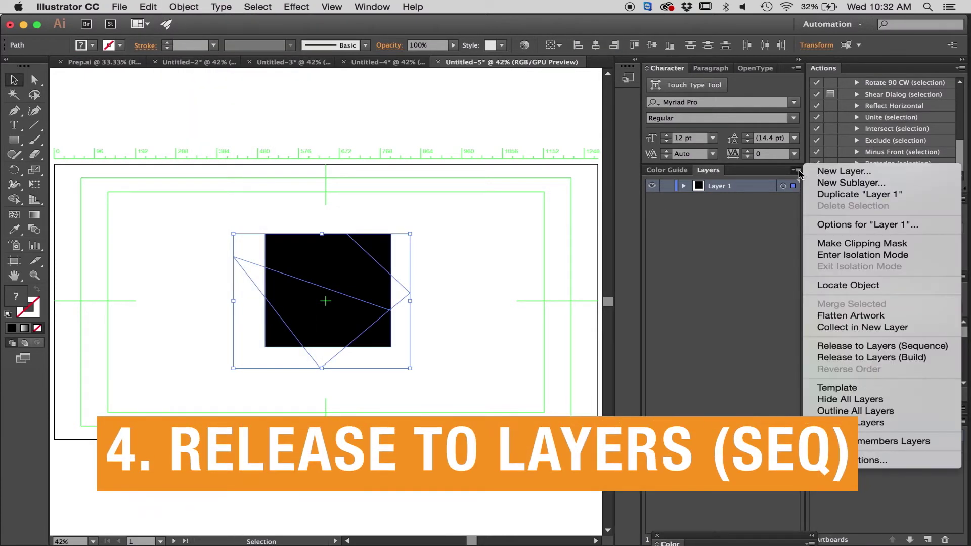
click(835, 346)
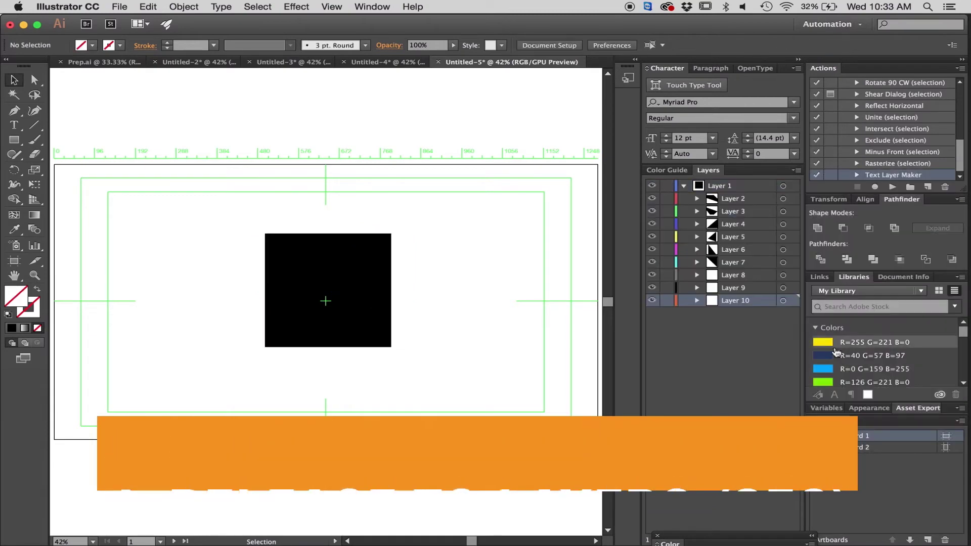
drag(734, 181, 733, 182)
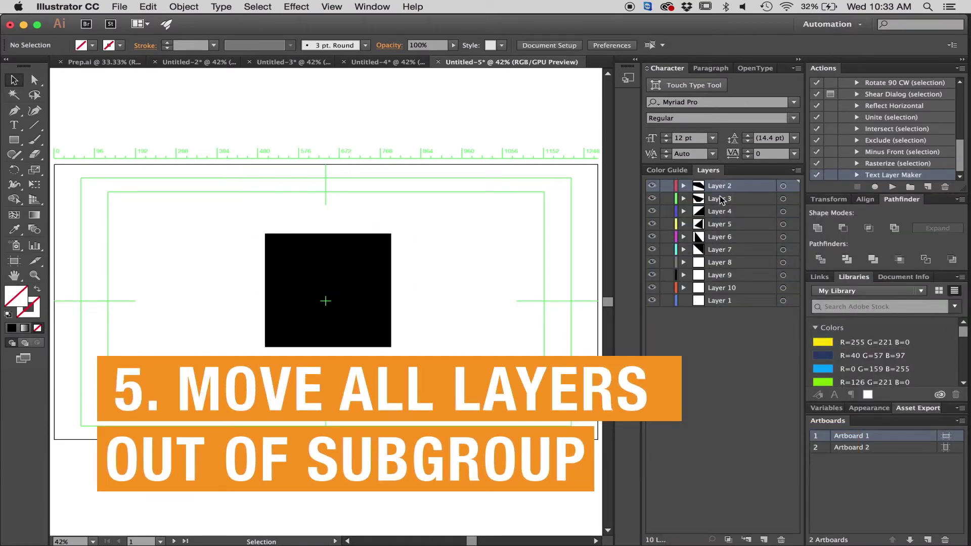
- Delete the blank leftover layers and save the file with Save As
click(728, 301)
shift+click(718, 262)
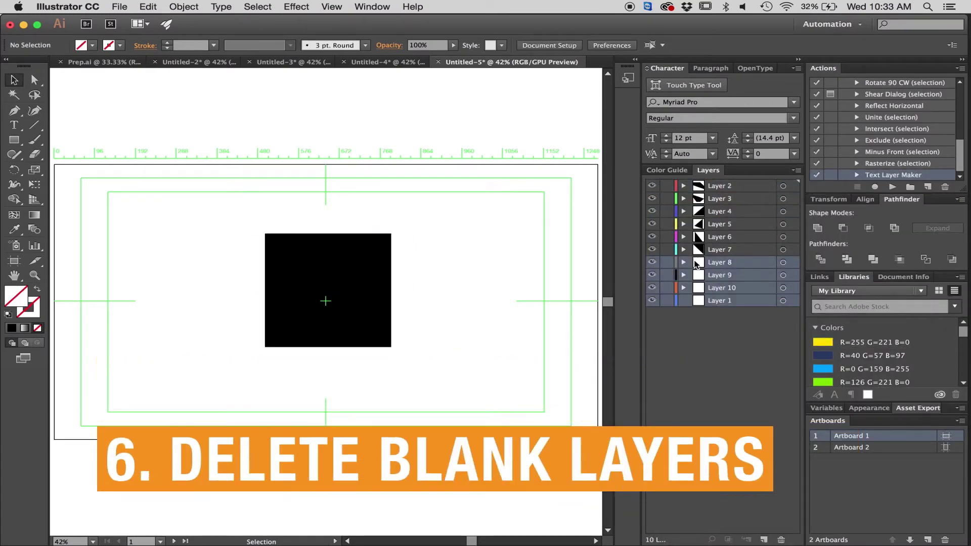
click(781, 539)
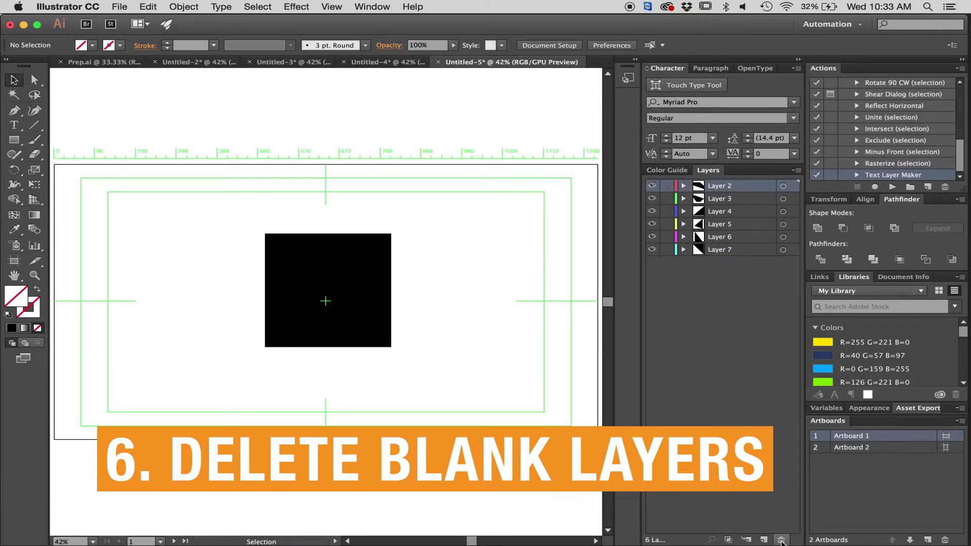
click(119, 7)
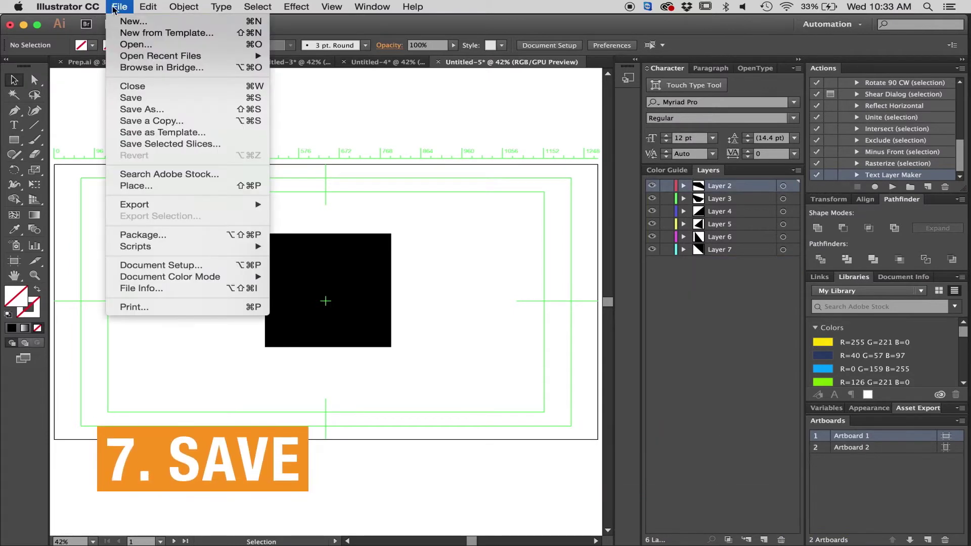
click(129, 111)
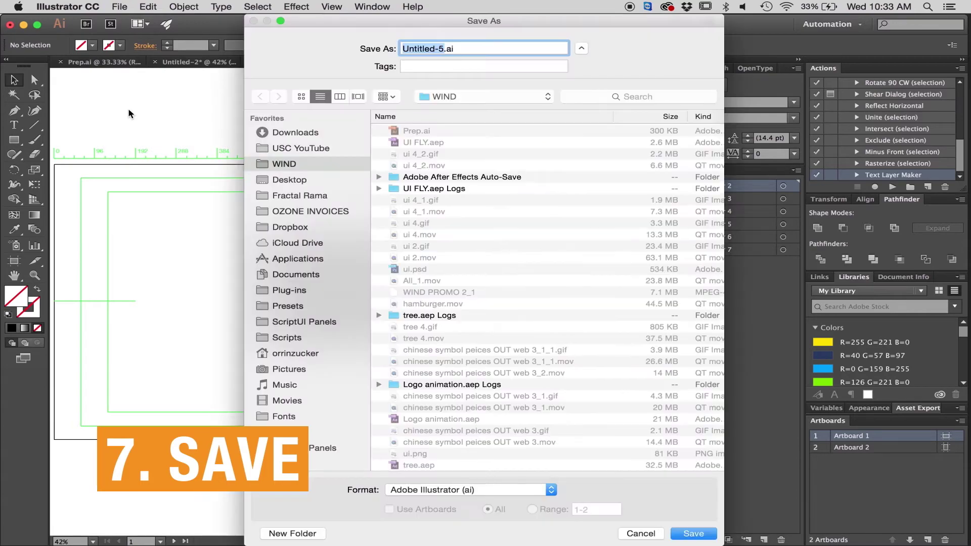
key(Return)
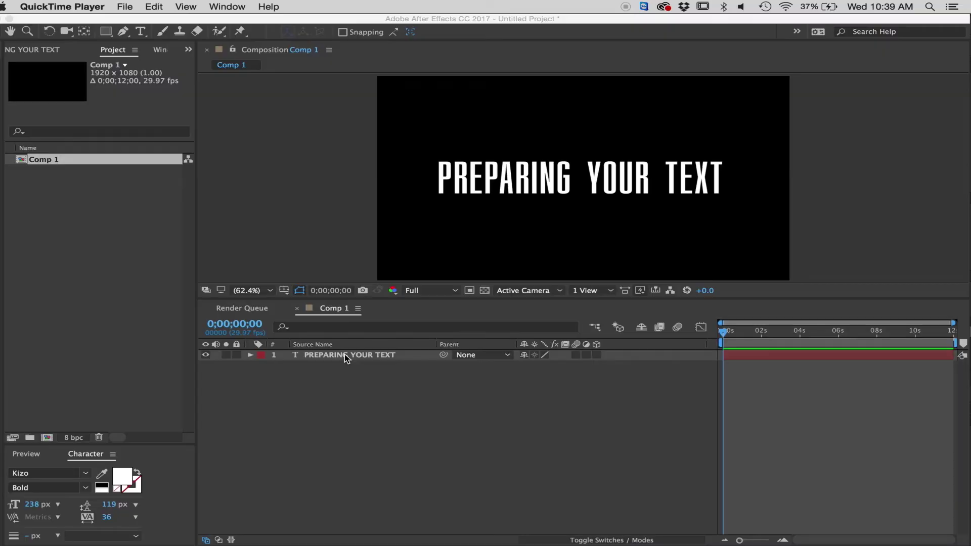
- Create a 'PREPARING YOUR TEXT Outlines' shape layer from the PREPARING YOUR TEXT text layer
click(345, 354)
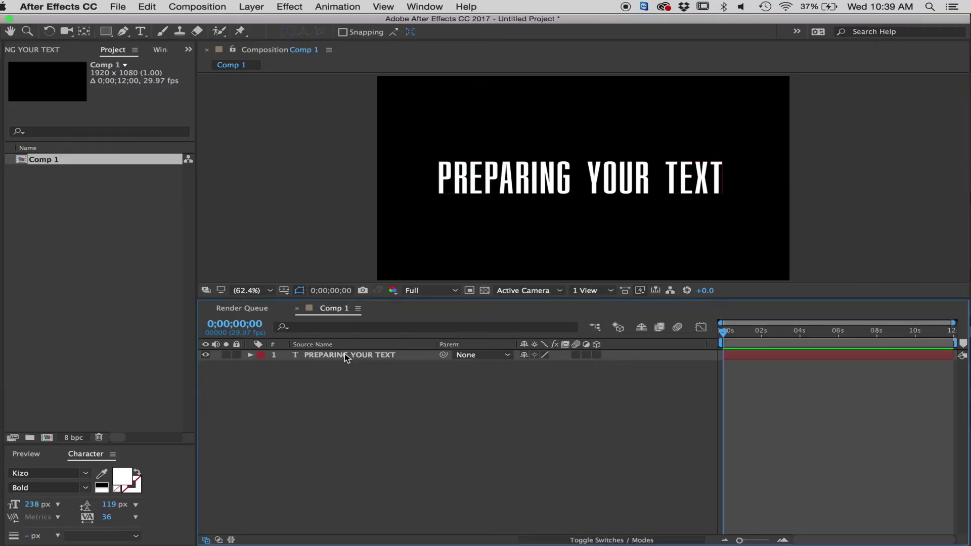
click(345, 353)
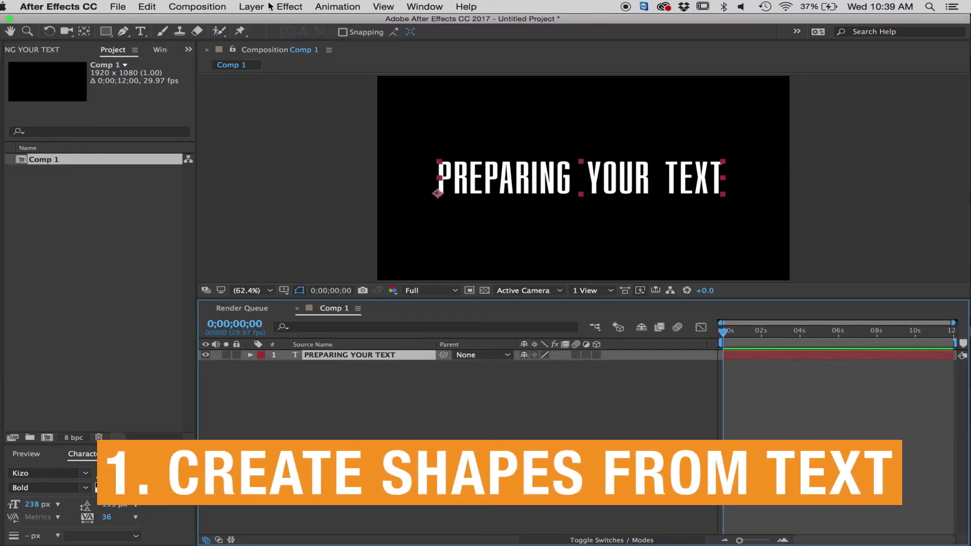
click(252, 6)
click(304, 364)
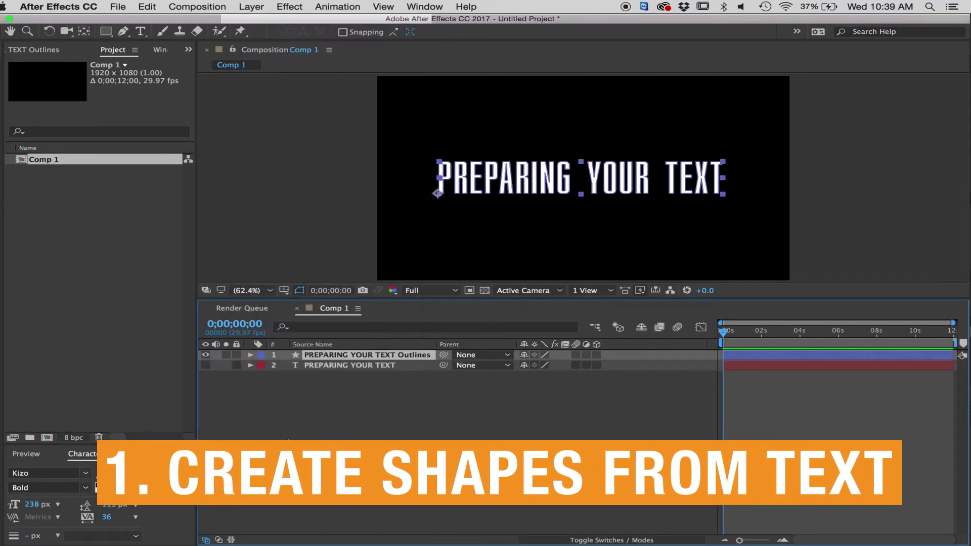
click(425, 7)
mouse_move(478, 542)
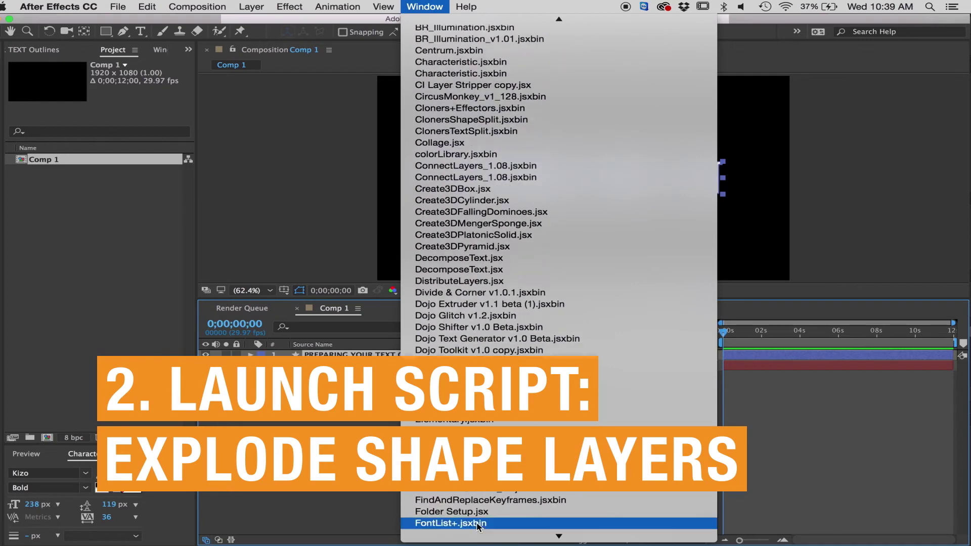
- Explode the outlines into per-letter layers with Explode Shape Layer.jsx and apply Wind's Breeze preset
click(462, 456)
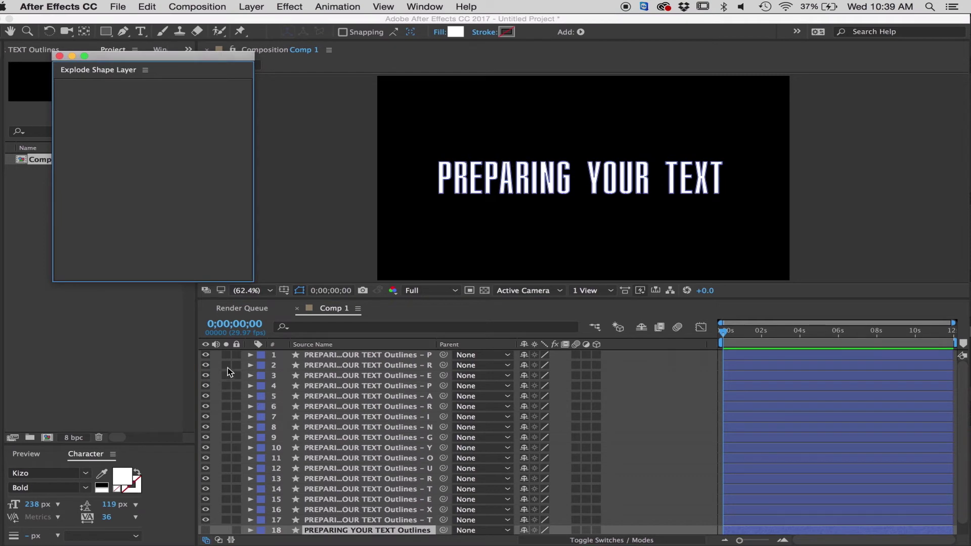
click(161, 105)
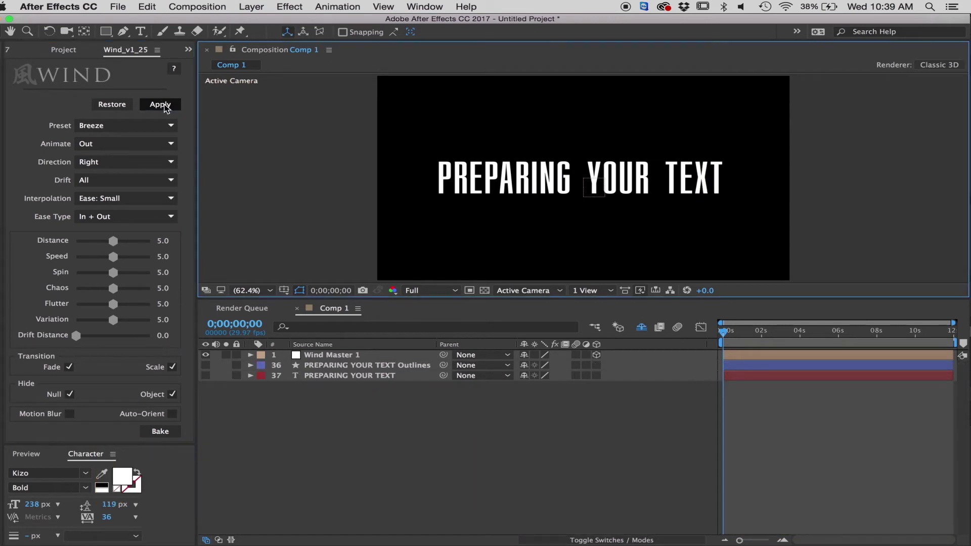
- Preview the wind blow-out, then turn off Shy to reveal the Wind Null and letter layers
key(space)
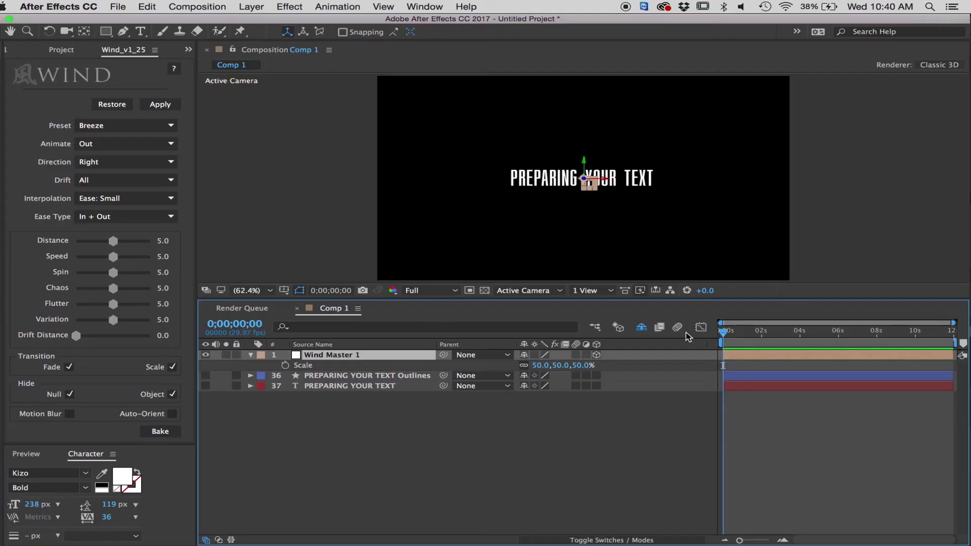
click(641, 327)
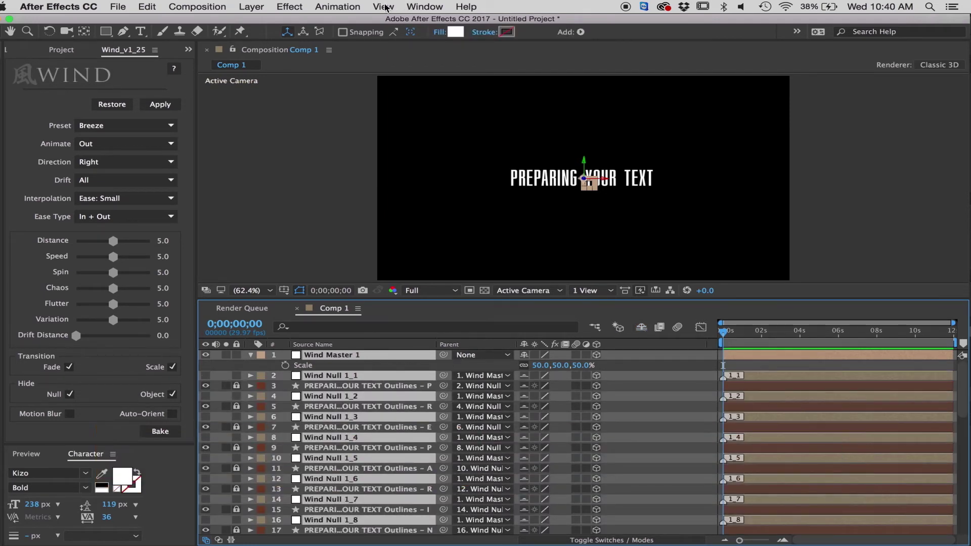
click(319, 7)
mouse_move(358, 121)
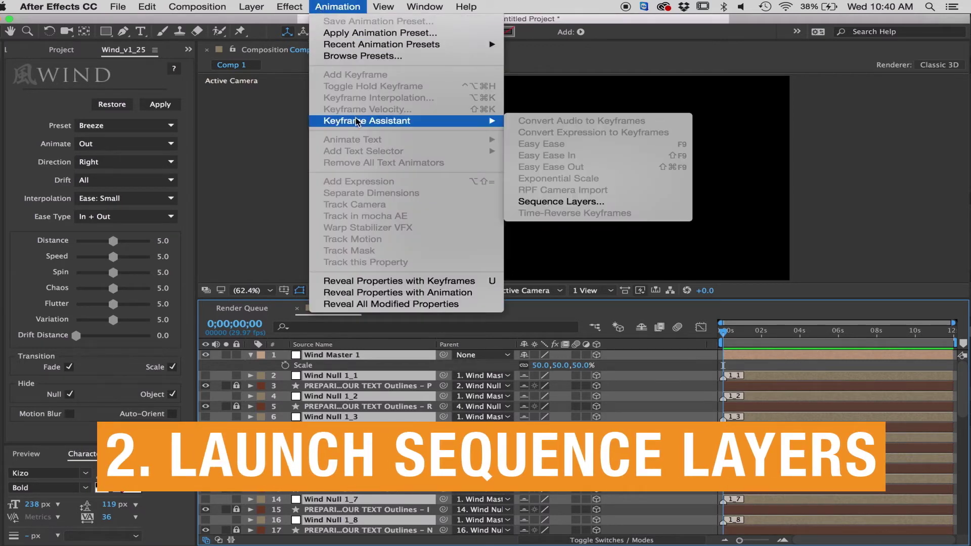
click(579, 202)
click(5, 96)
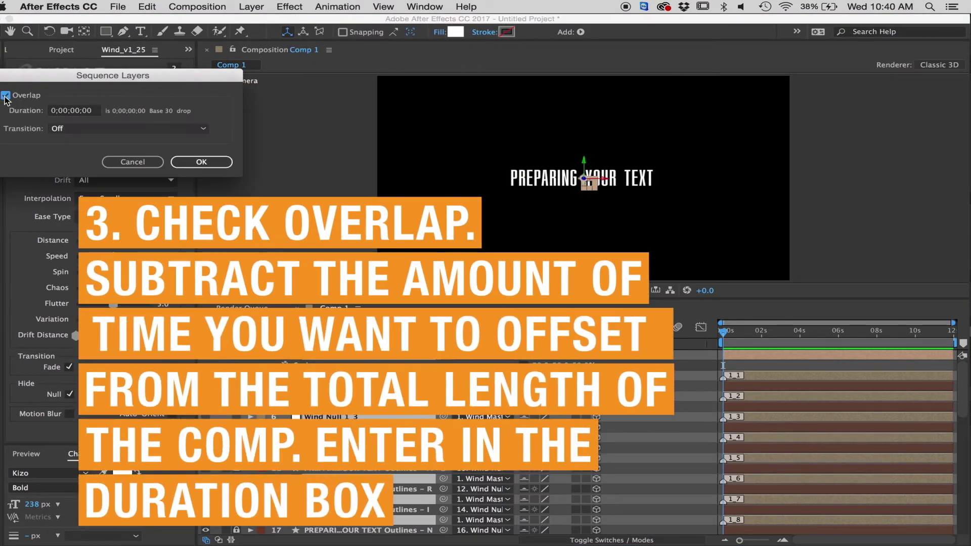
click(71, 111)
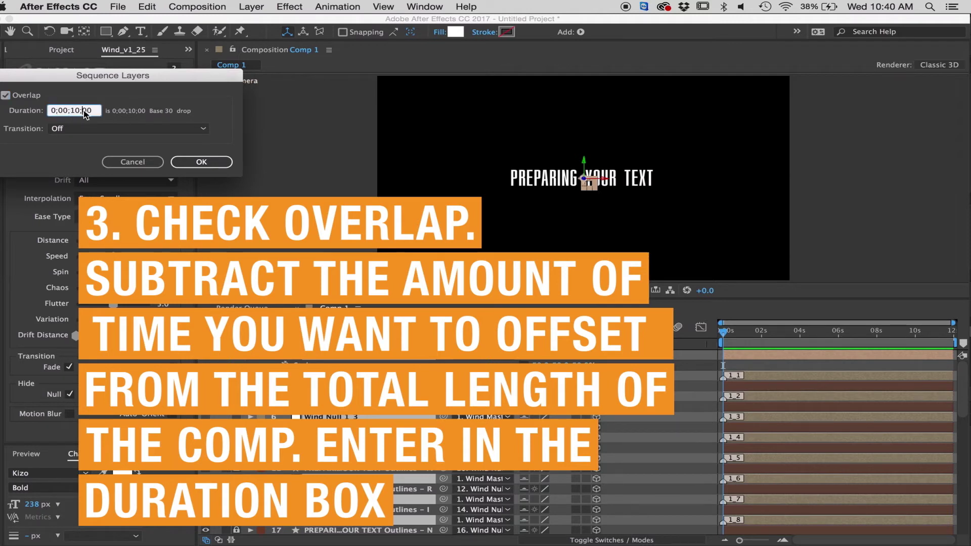
click(201, 162)
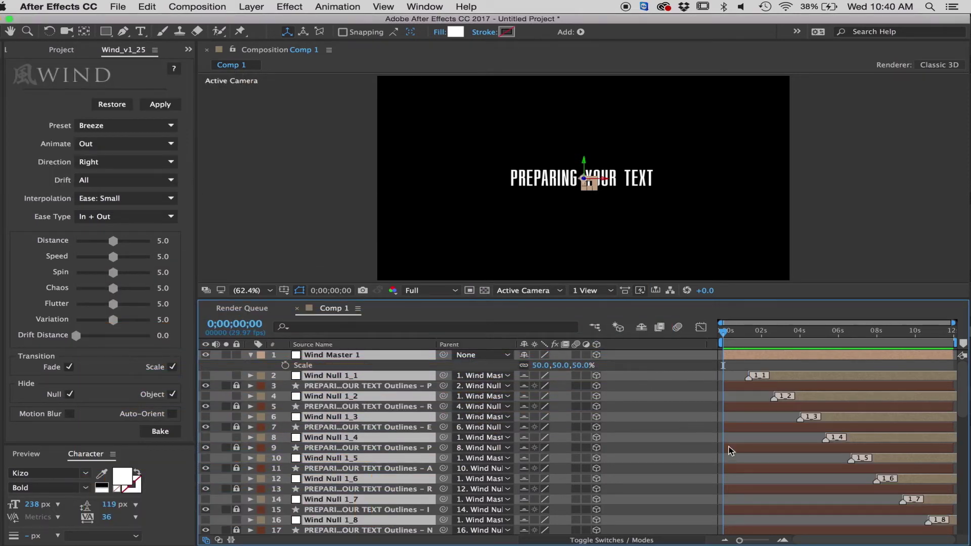
key(space)
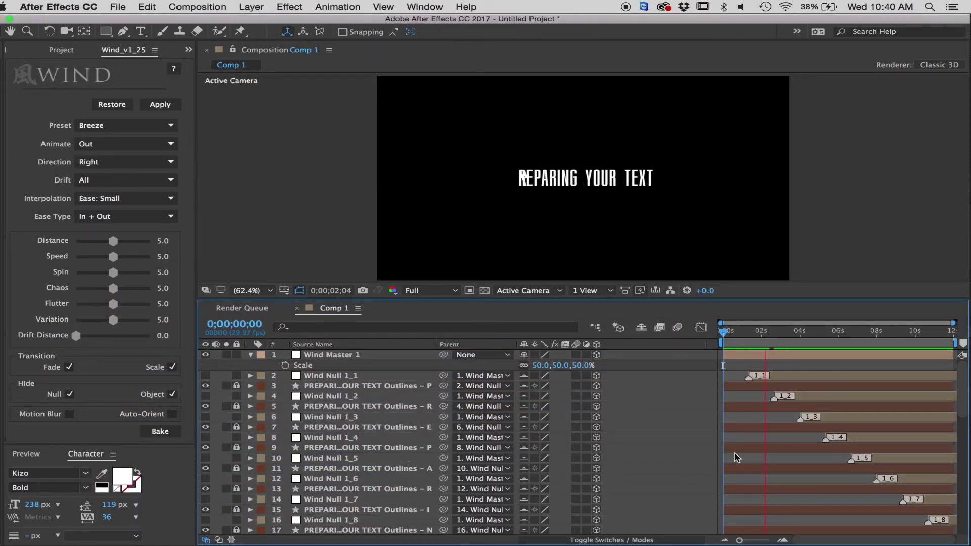
key(super+z)
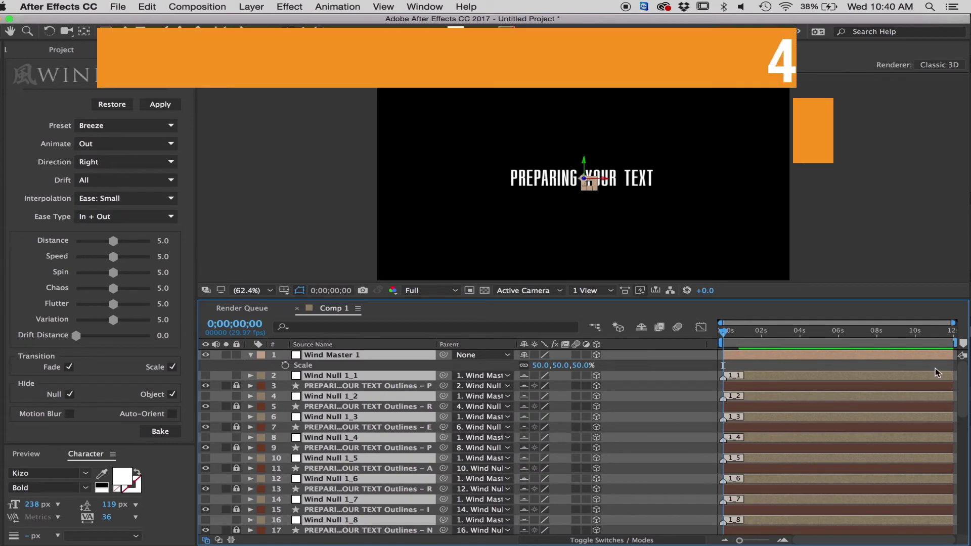
- Sequence Wind Null 1_17 through 1_1 in reverse with overlap, duration 0;00;10;20
scroll(338, 463, down, 10)
click(337, 455)
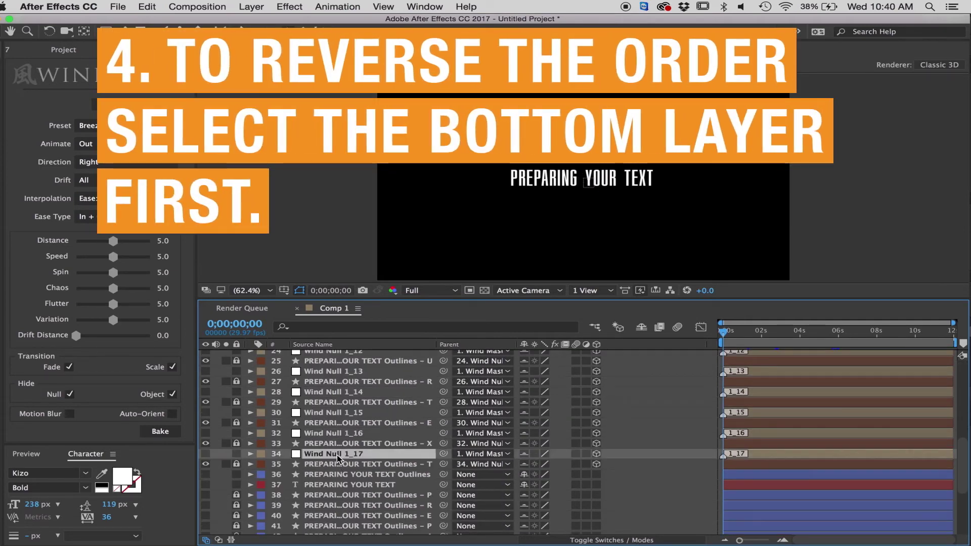
drag(961, 487, 961, 414)
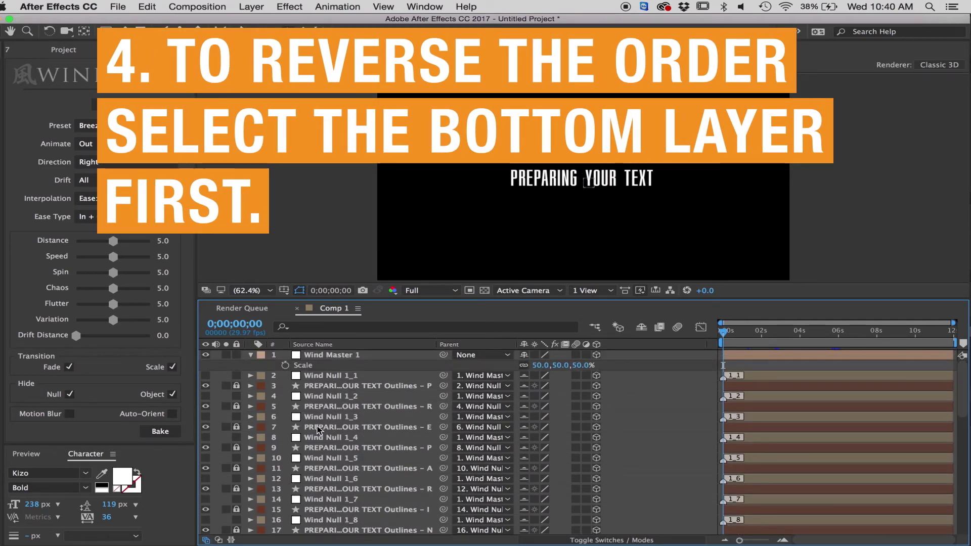
shift+click(313, 375)
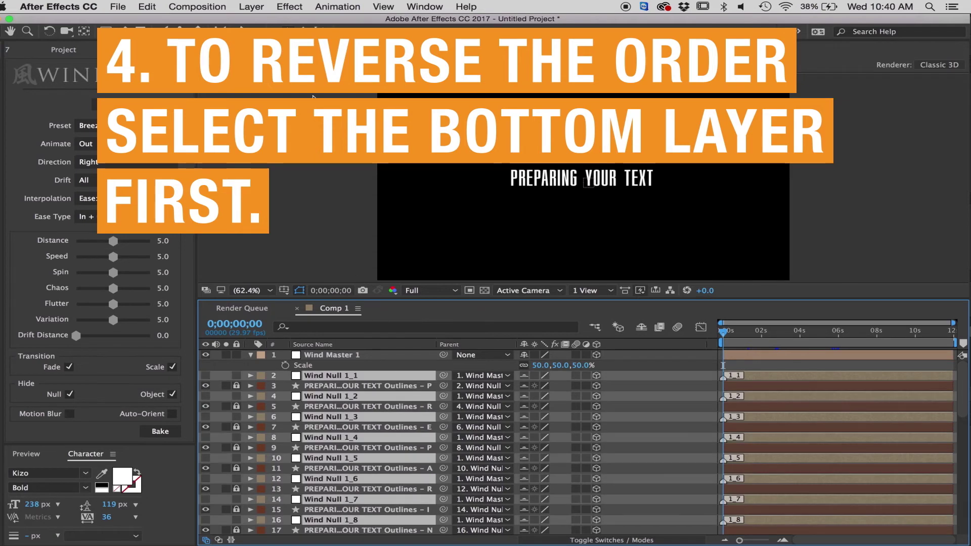
click(340, 5)
mouse_move(455, 120)
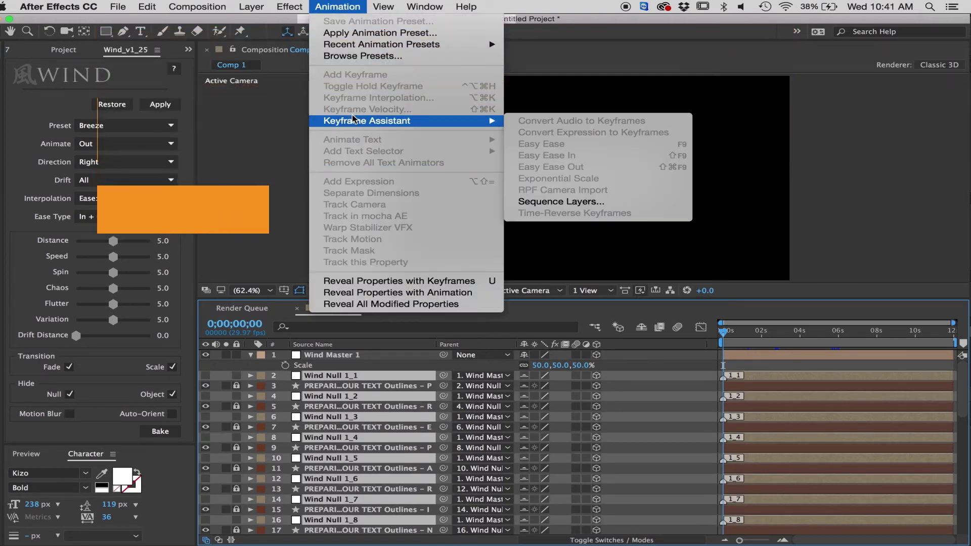
click(561, 201)
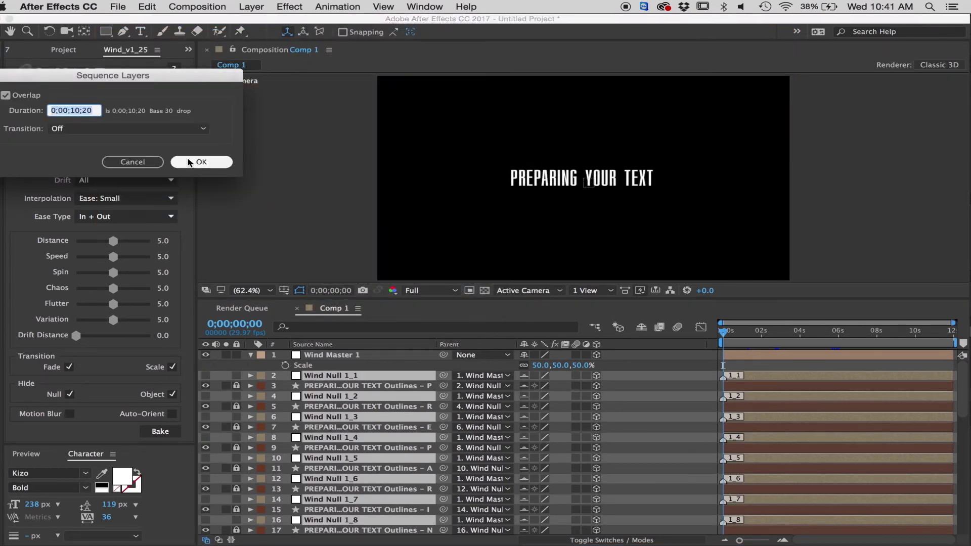
click(189, 164)
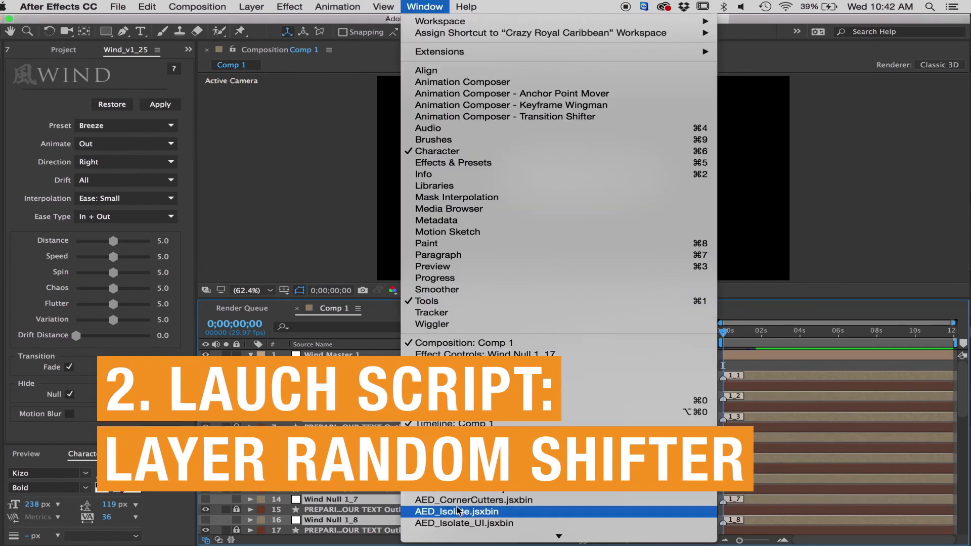
- In the LayerRandomShifter panel, set Min 0 and Max 90 and run Shift 'em! on the letter layers
scroll(472, 523, down, 4)
scroll(473, 524, down, 3)
scroll(473, 531, down, 3)
scroll(472, 531, down, 8)
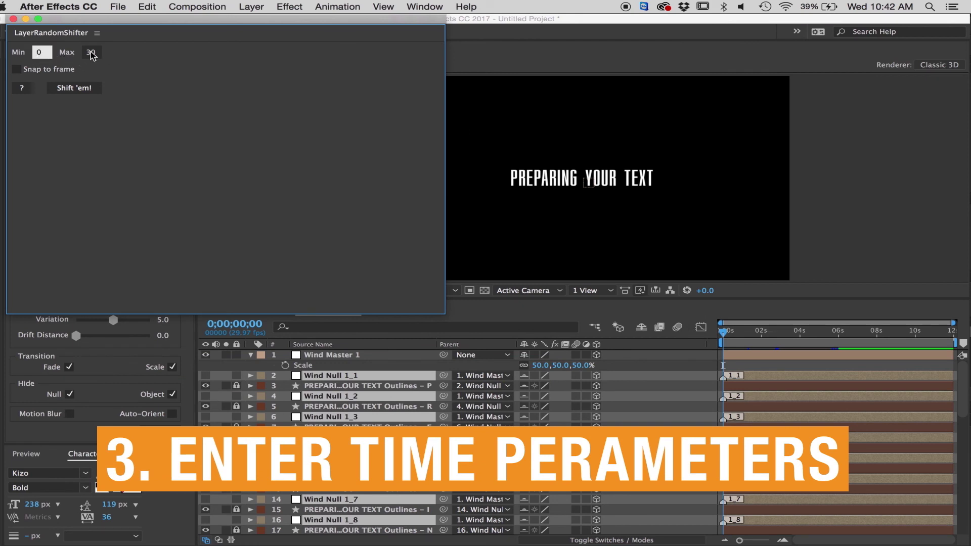
text(9)
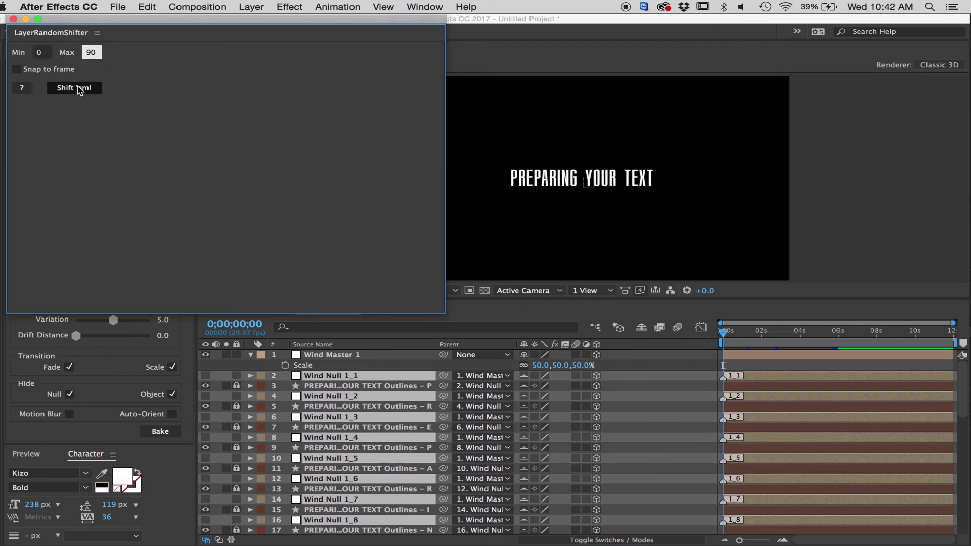
click(74, 88)
click(13, 19)
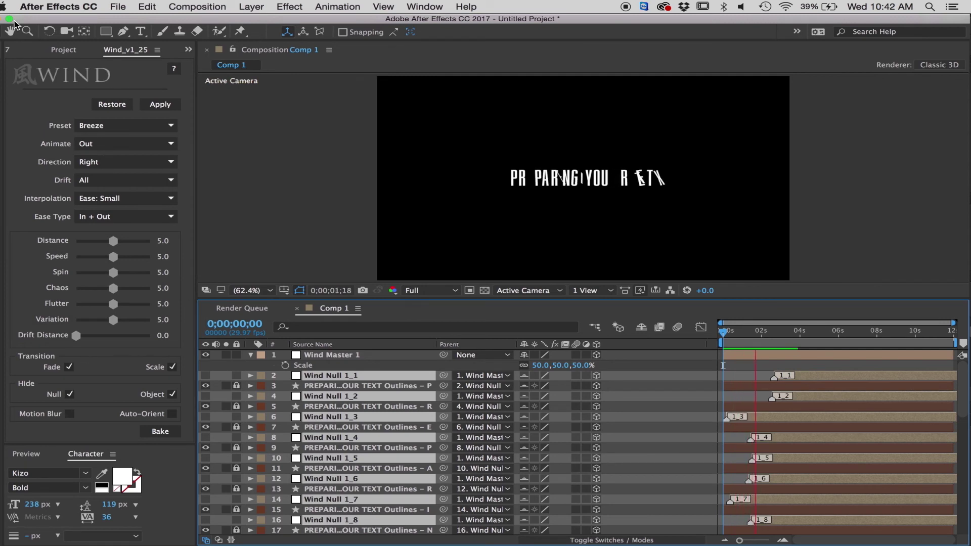